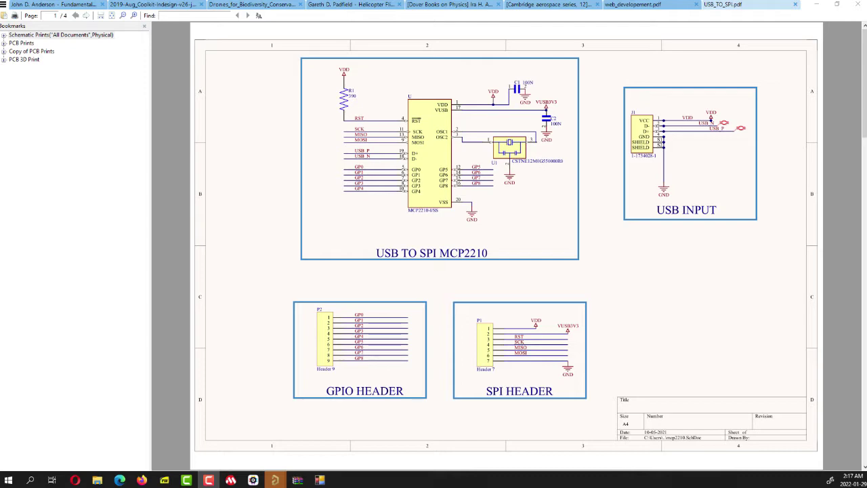
Examine the USB_TO_SPI.pdf schematic and the PCB layout pages that follow it.
scroll(506, 246, down, 10)
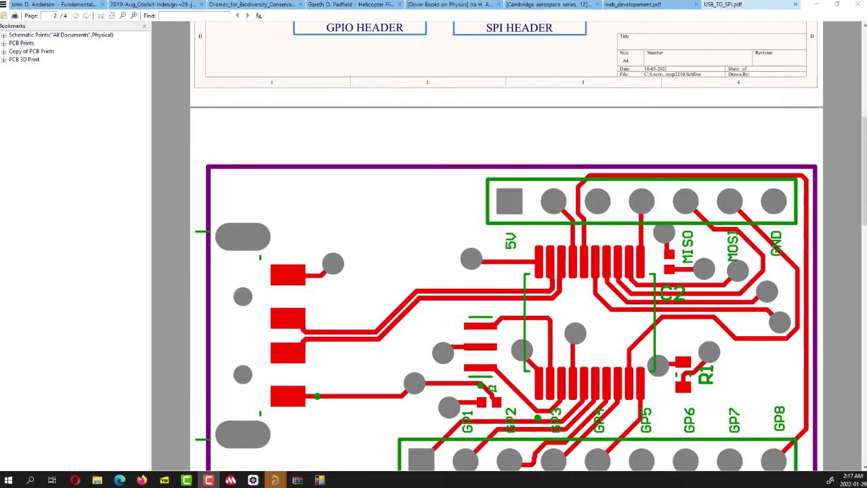
scroll(507, 285, down, 2)
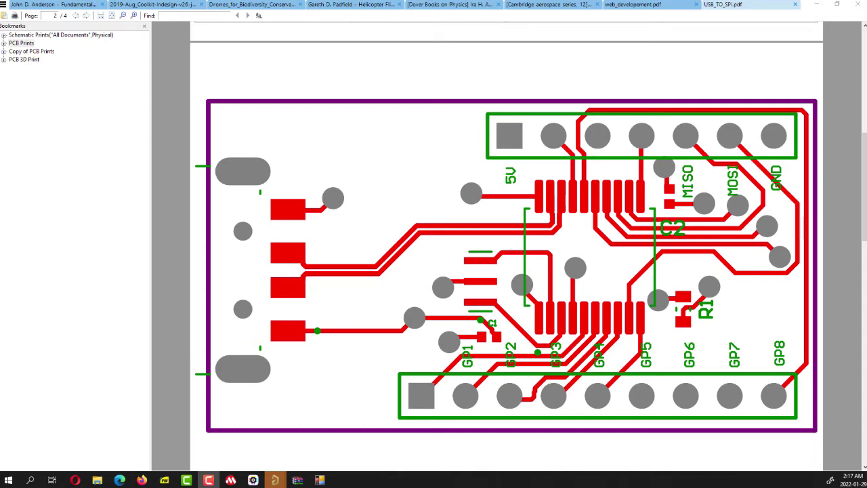
scroll(506, 244, up, 8)
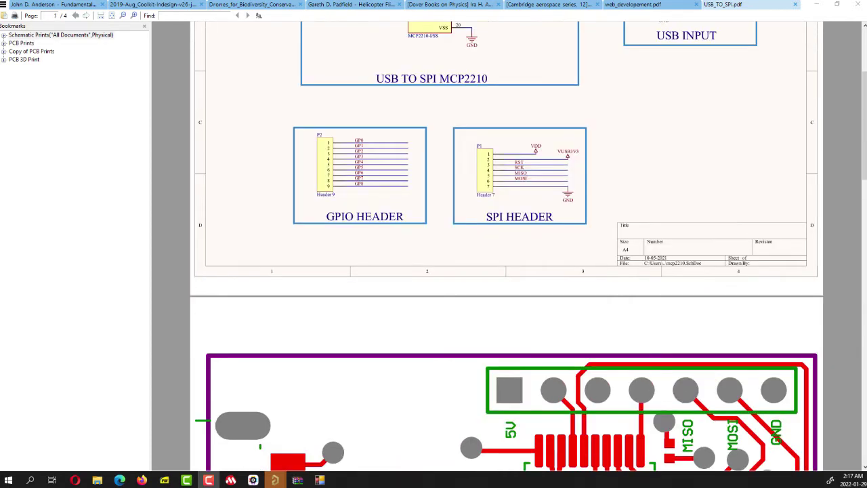
scroll(506, 246, down, 6)
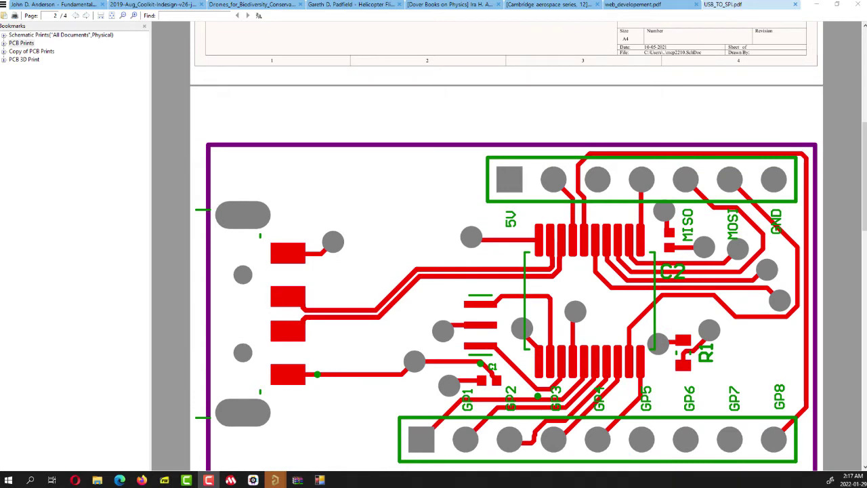
scroll(507, 246, down, 20)
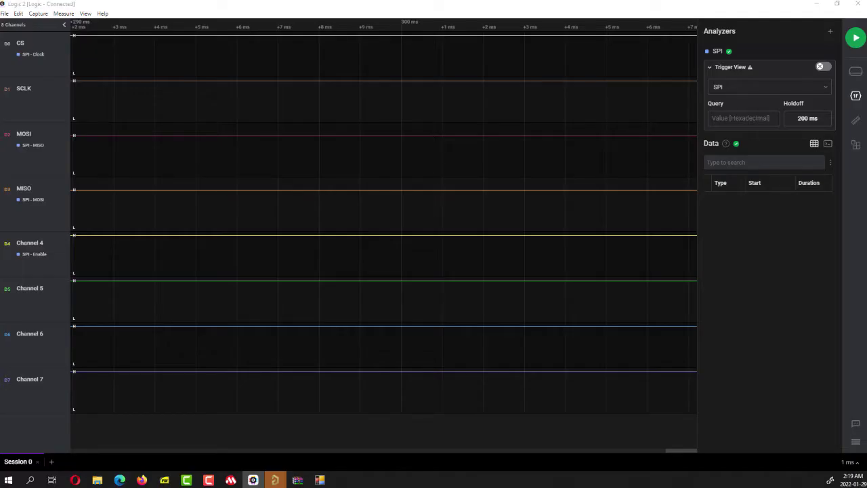
Switch to Firefox and review the MCP2210 product page from its overview through the documentation and Embedded Software downloads.
key(alt+Tab)
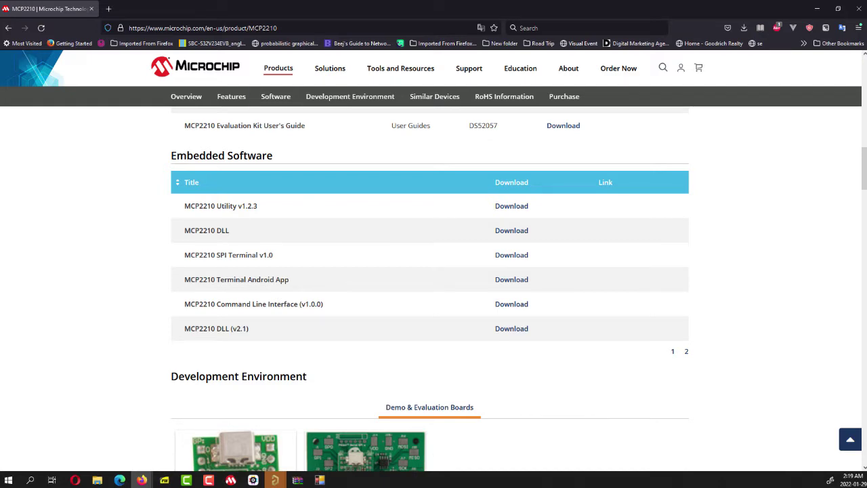
click(185, 96)
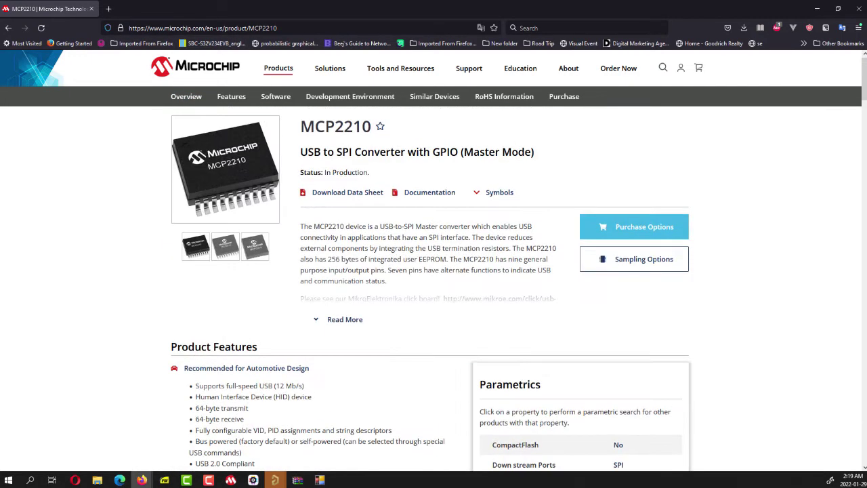
scroll(433, 285, down, 15)
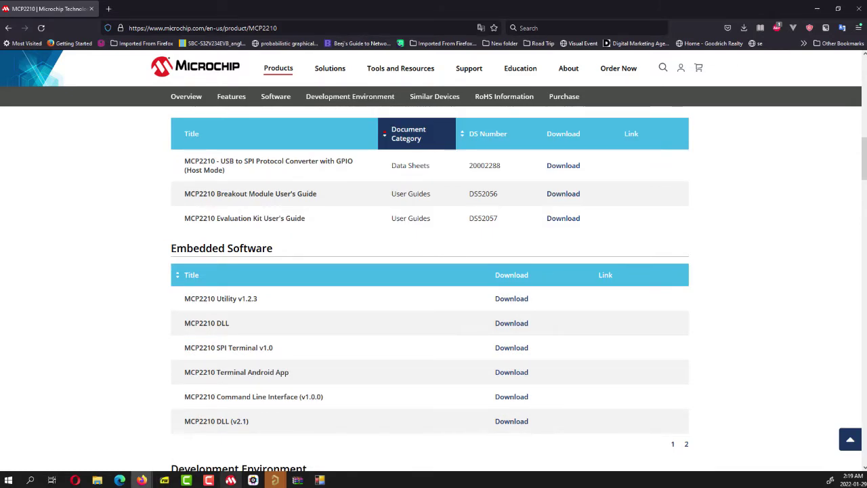
Bring the MCP2210 Utility window onto the main screen and review its chip and SPI settings.
click(231, 480)
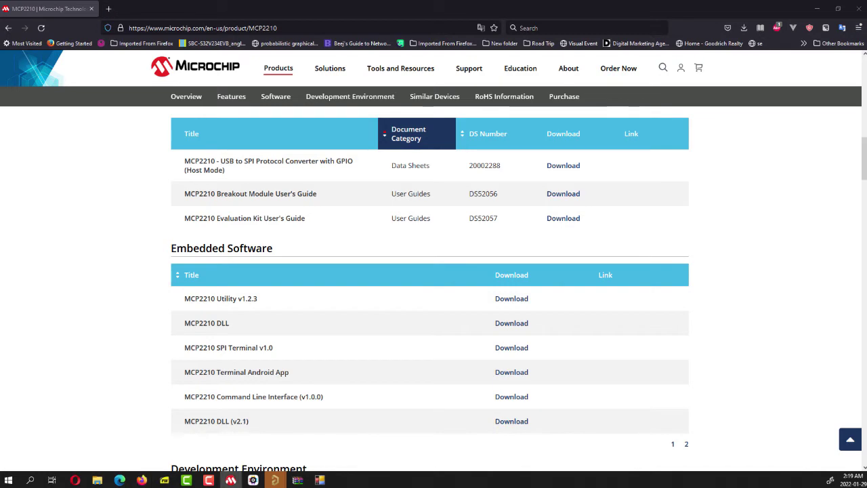
drag(866, 160, 373, 154)
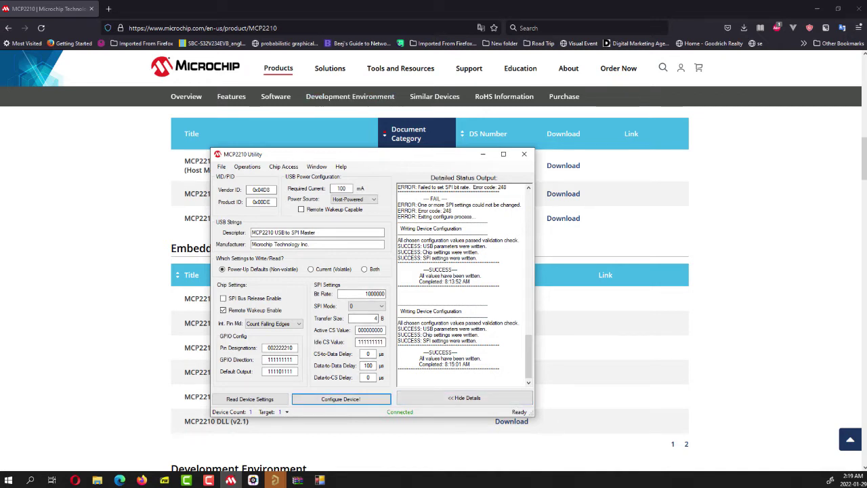
key(alt+Tab)
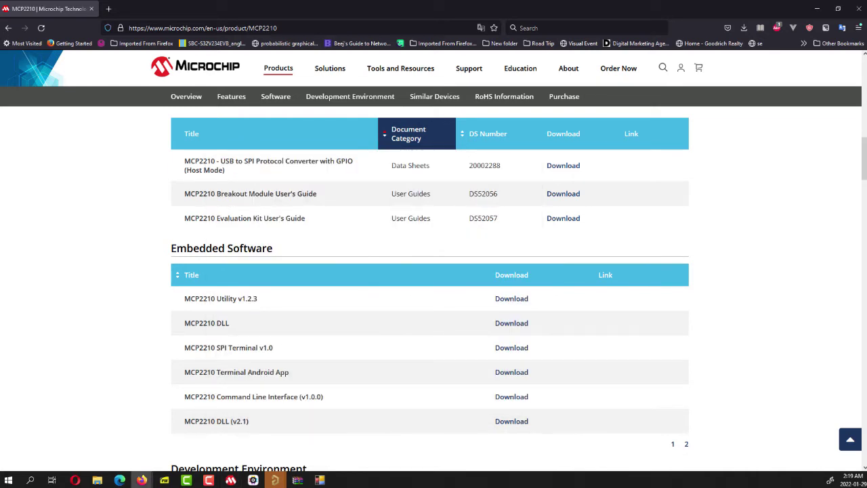
Open SPI Terminal, minimise the browser and MCP2210 Utility, and move the terminal aside to clear the Logic 2 capture view.
key(alt+Tab)
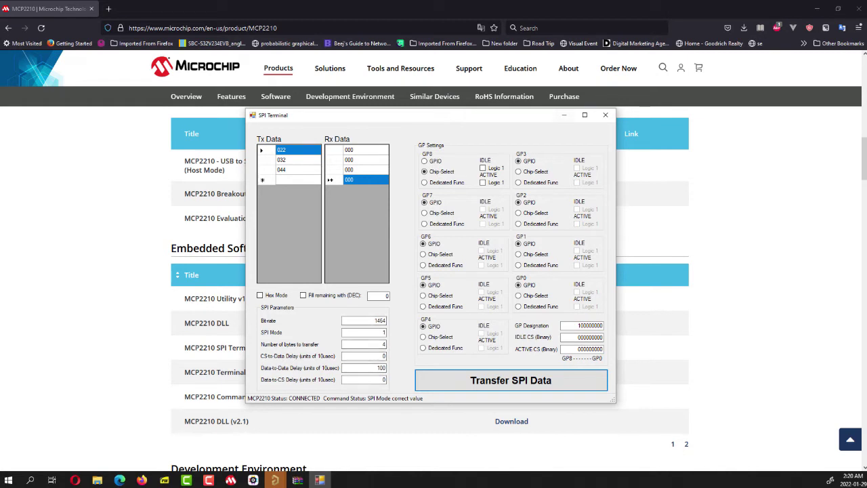
click(816, 8)
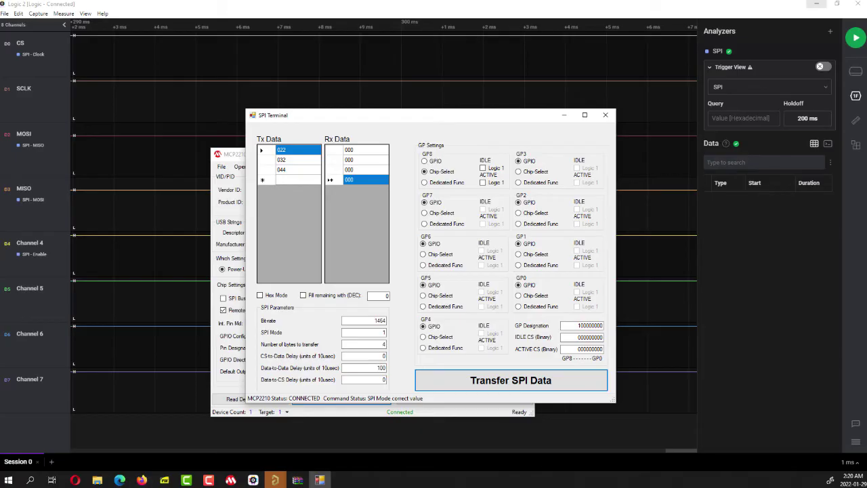
drag(406, 115, 642, 83)
click(455, 154)
click(482, 154)
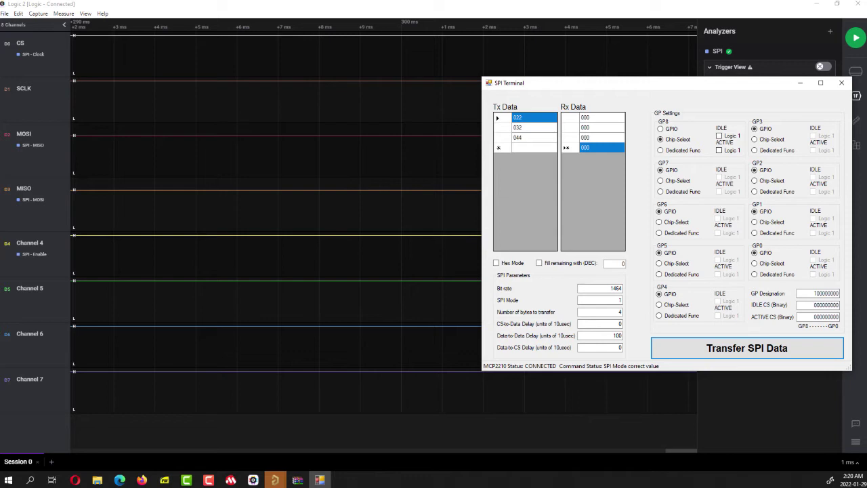
key(F10)
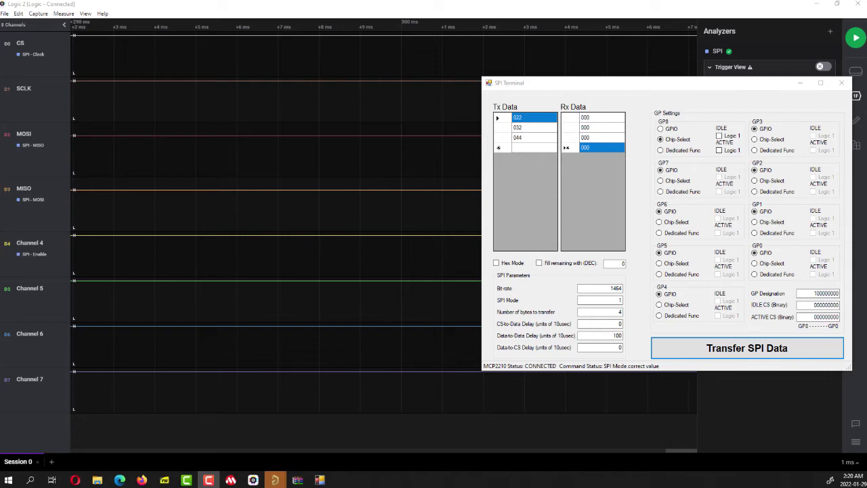
drag(609, 83, 866, 129)
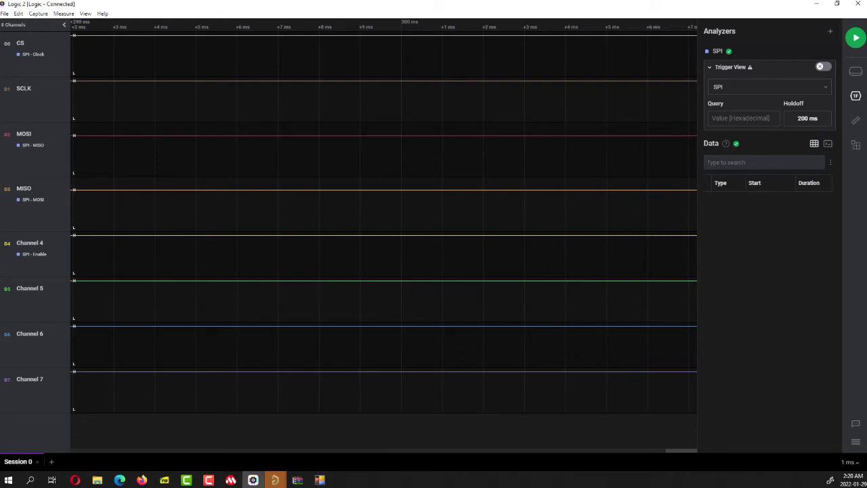
Start a capture in Logic 2 and set GP8's active chip-select level to Logic 1 in SPI Terminal.
key(ctrl+r)
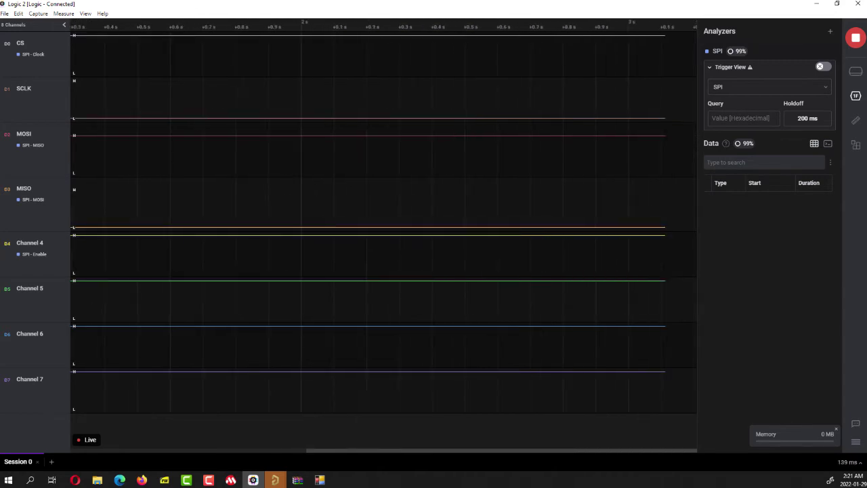
drag(866, 90, 374, 126)
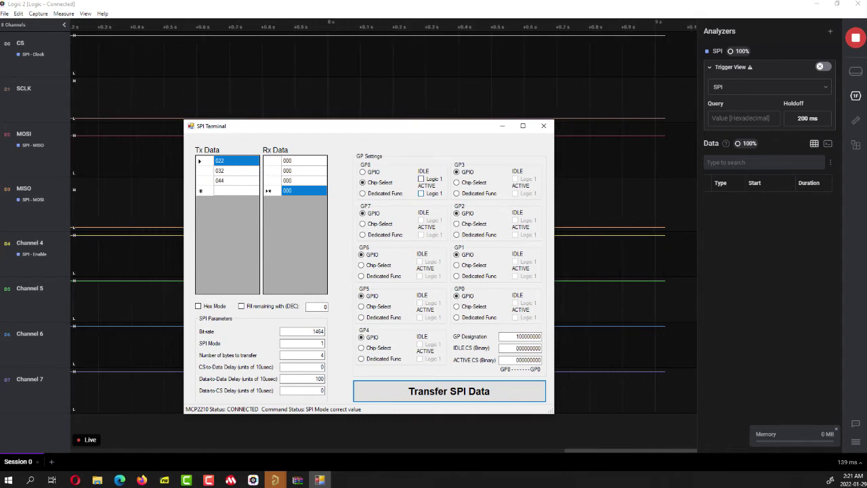
click(421, 193)
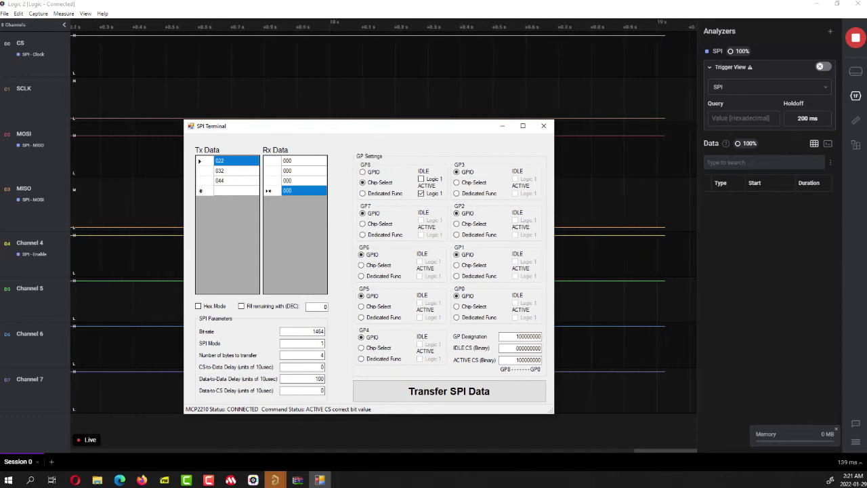
Transfer the SPI data from SPI Terminal and stop the Logic 2 capture.
click(448, 391)
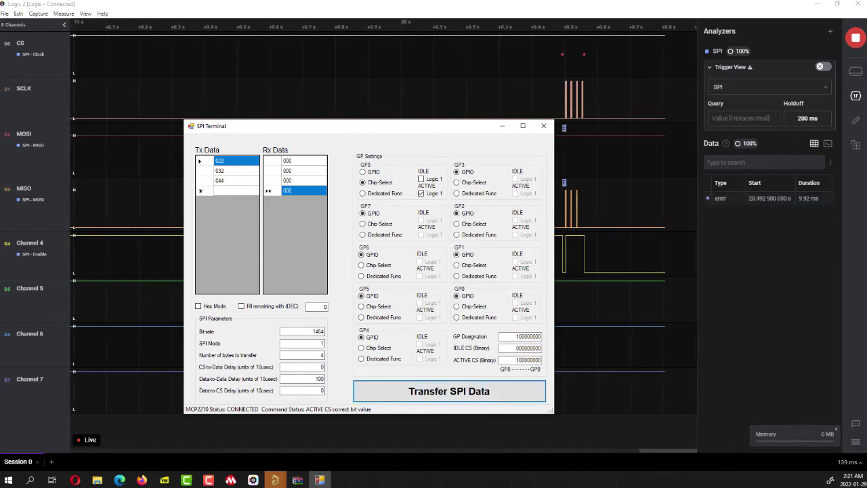
drag(366, 126, 866, 105)
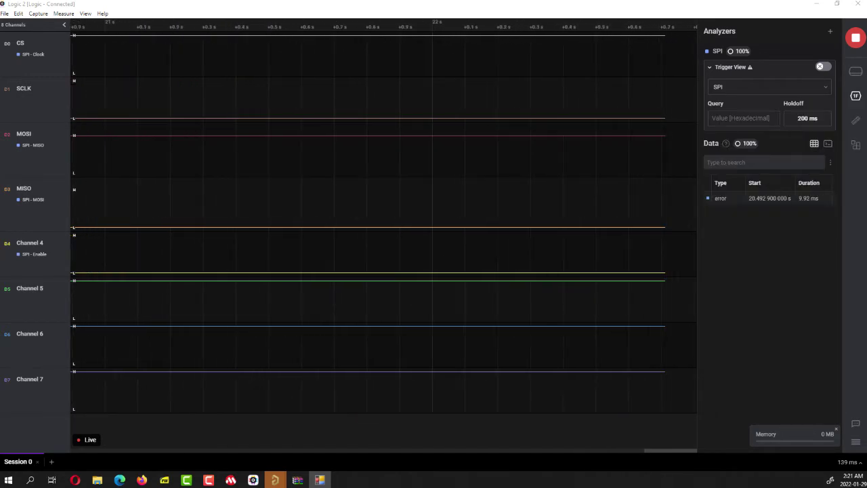
click(854, 37)
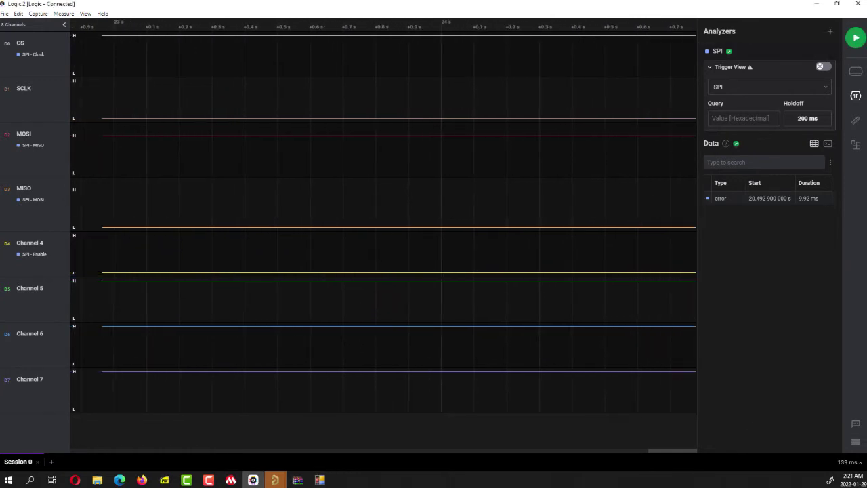
Locate the transfer in the captured timeline and examine the SCLK, MISO and Channel 4 waveforms up close.
scroll(77, 209, down, 8)
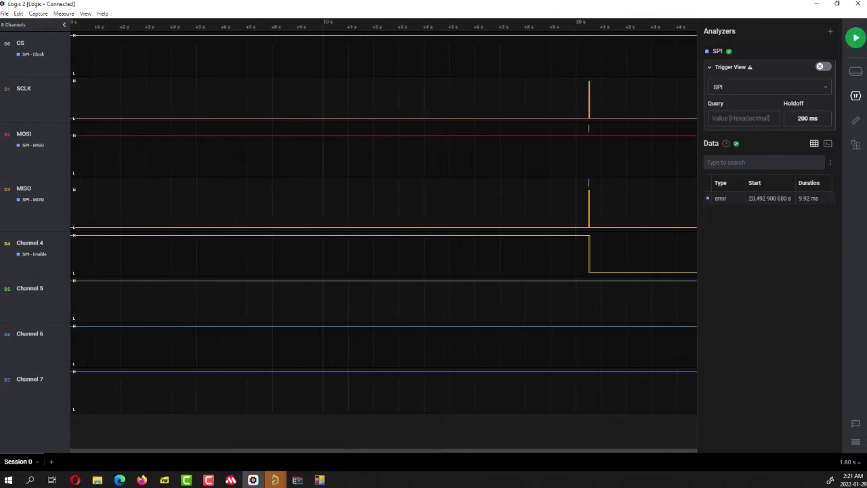
scroll(494, 54, up, 10)
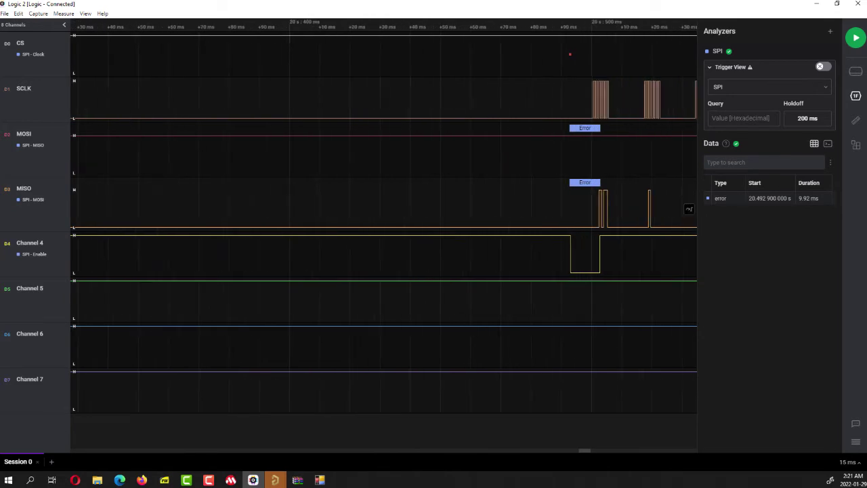
drag(495, 54, 85, 56)
scroll(304, 209, down, 4)
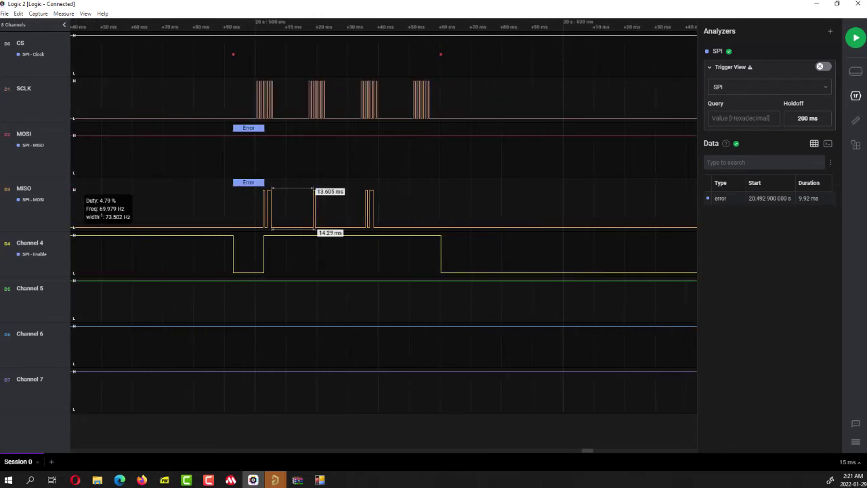
scroll(292, 210, up, 1)
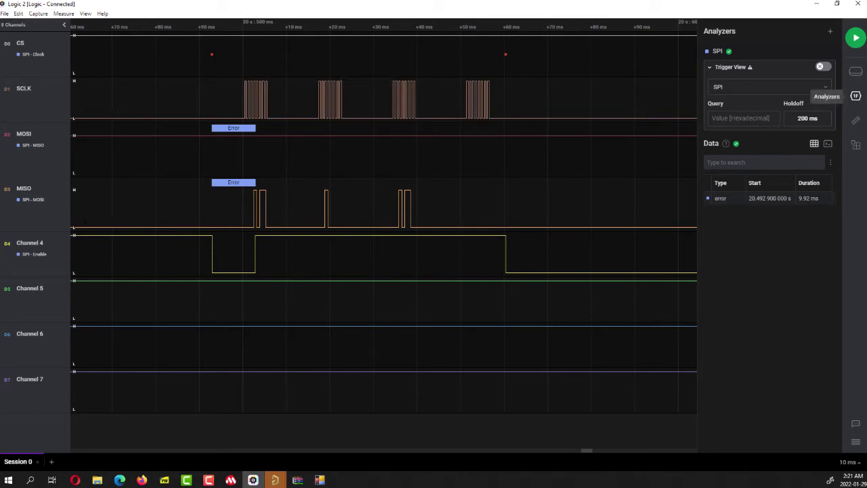
Set the Data-to-Data Delay to 10 in SPI Terminal and move its window off the waveforms.
key(alt+Tab)
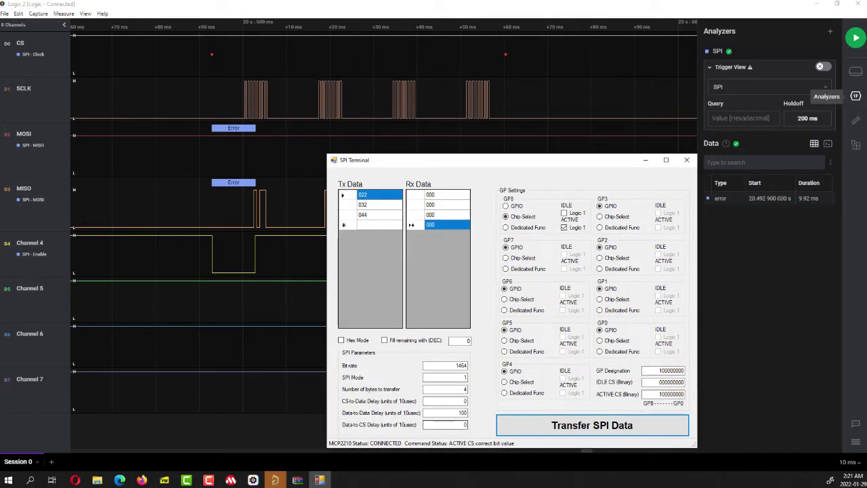
double_click(461, 412)
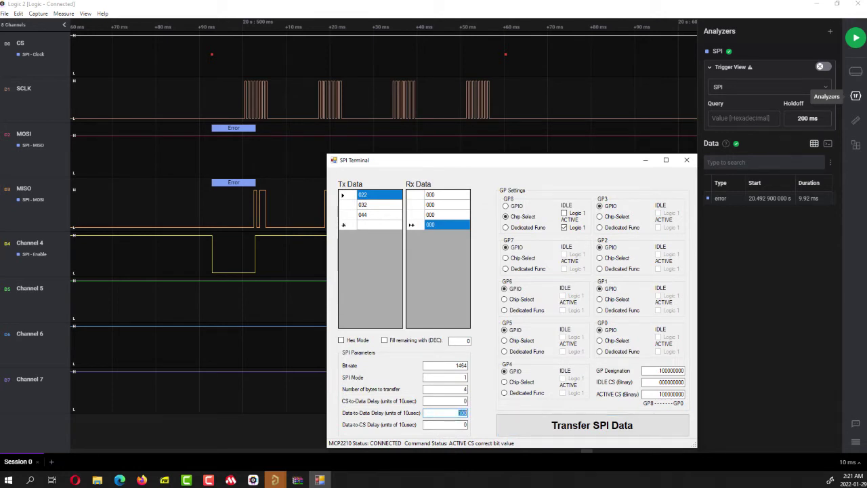
text(10)
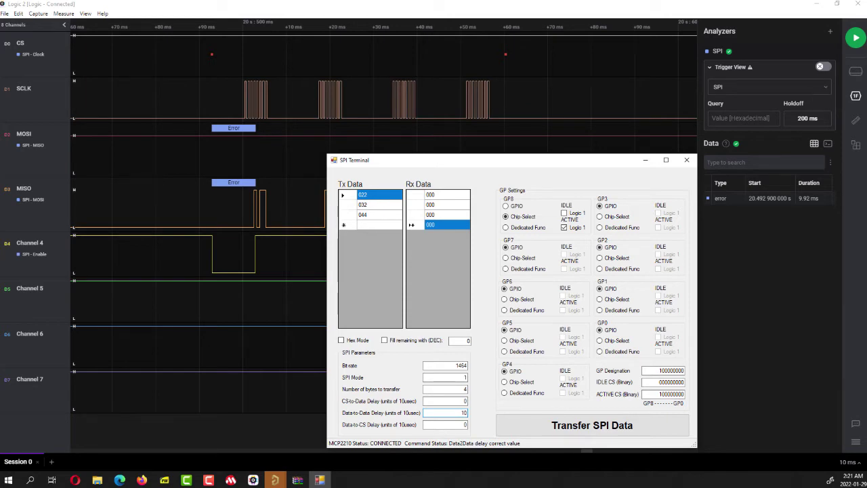
drag(507, 159, 866, 97)
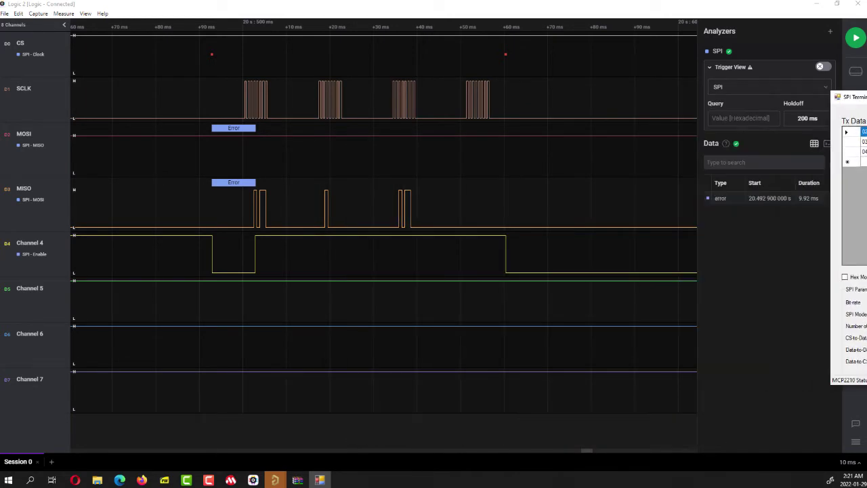
Start a new Logic 2 capture and transfer the SPI data again from SPI Terminal.
mouse_move(292, 102)
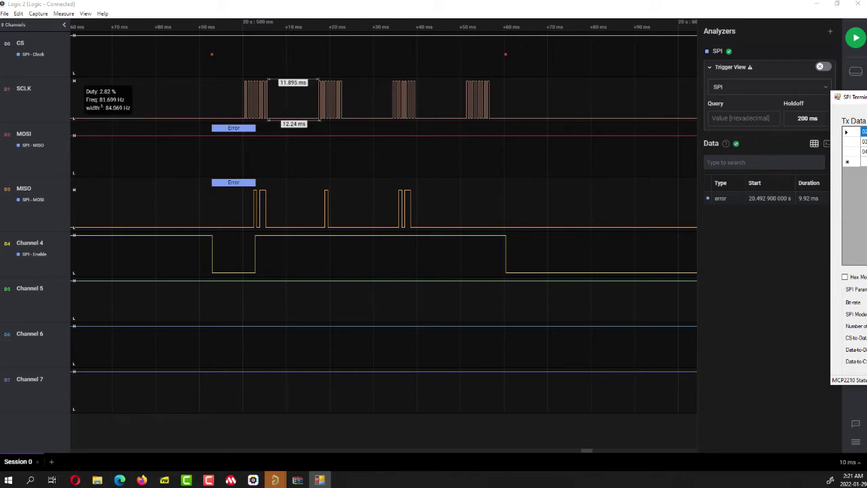
click(855, 38)
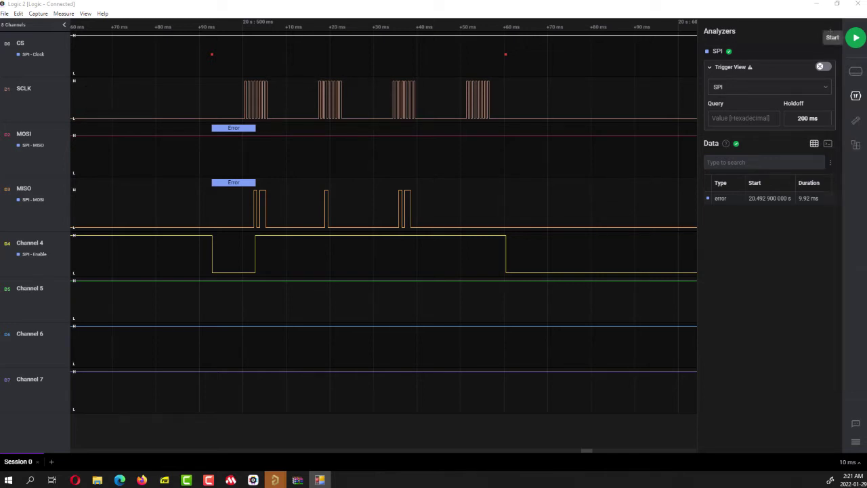
key(r)
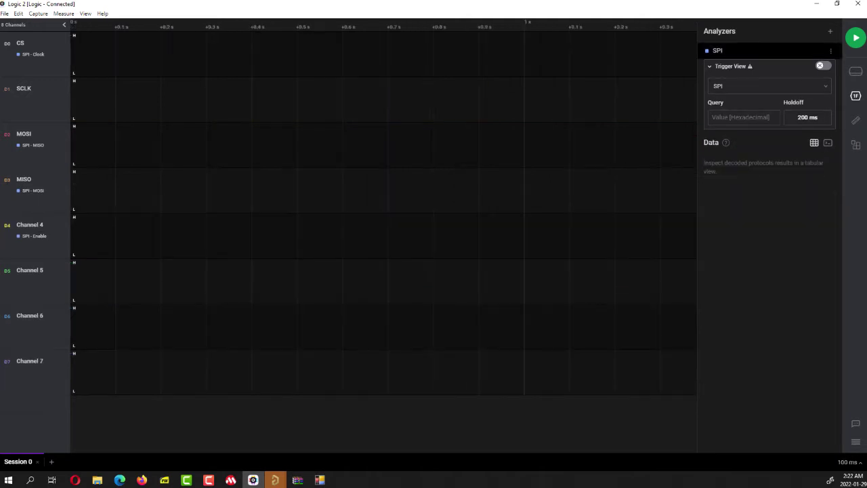
key(alt+Tab)
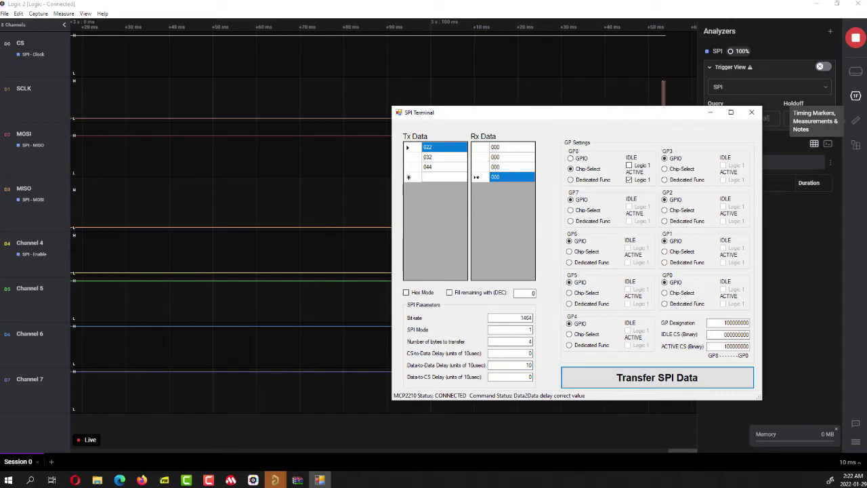
drag(541, 112, 866, 99)
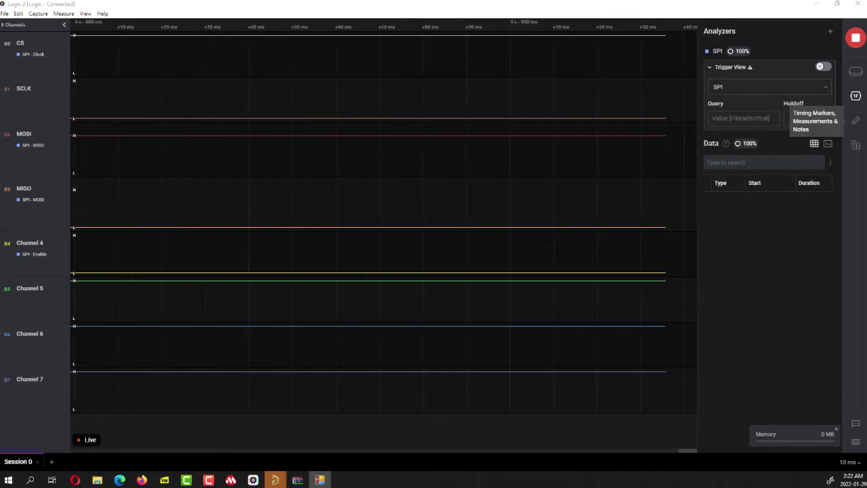
Stop the Logic 2 capture, locate the transfer, and measure the gap between SCLK bytes before viewing the whole burst.
click(855, 37)
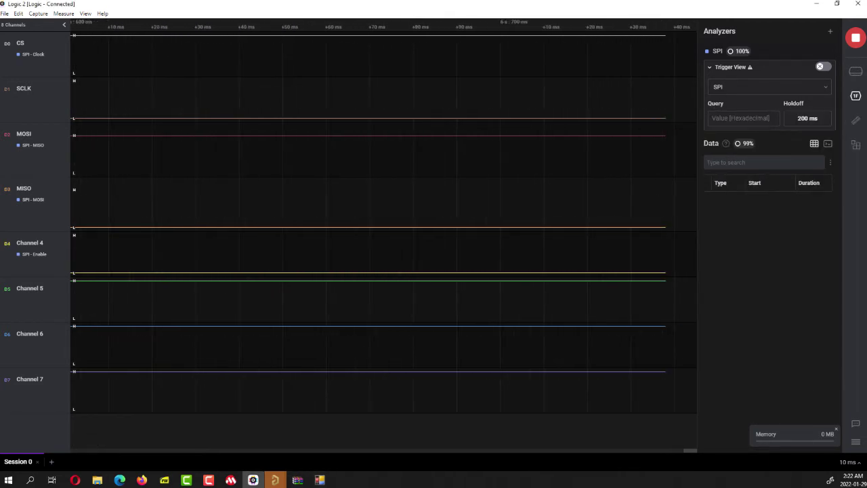
scroll(383, 208, down, 10)
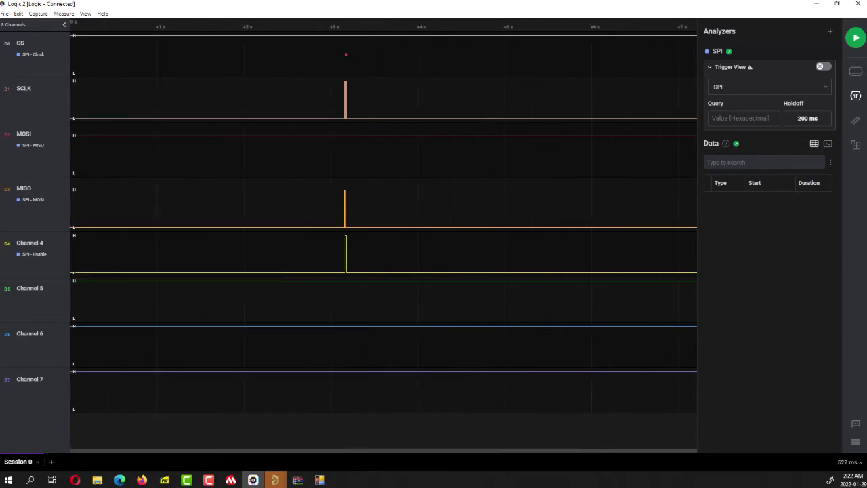
scroll(345, 54, up, 10)
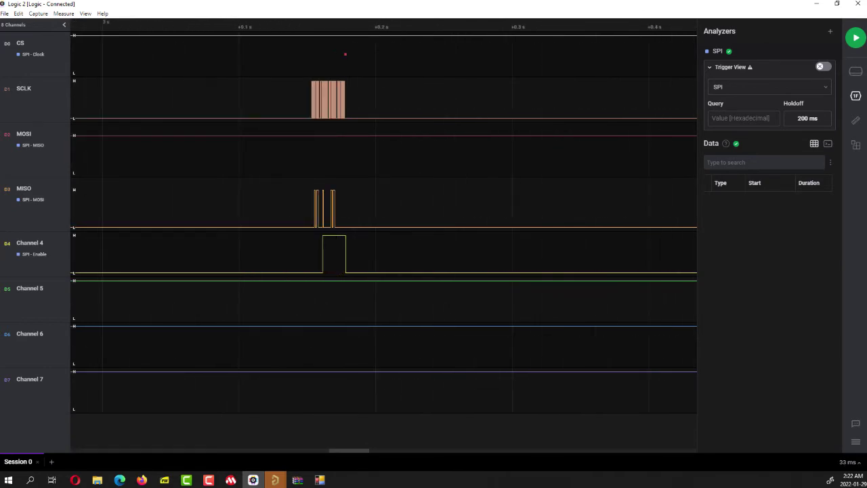
scroll(345, 54, up, 15)
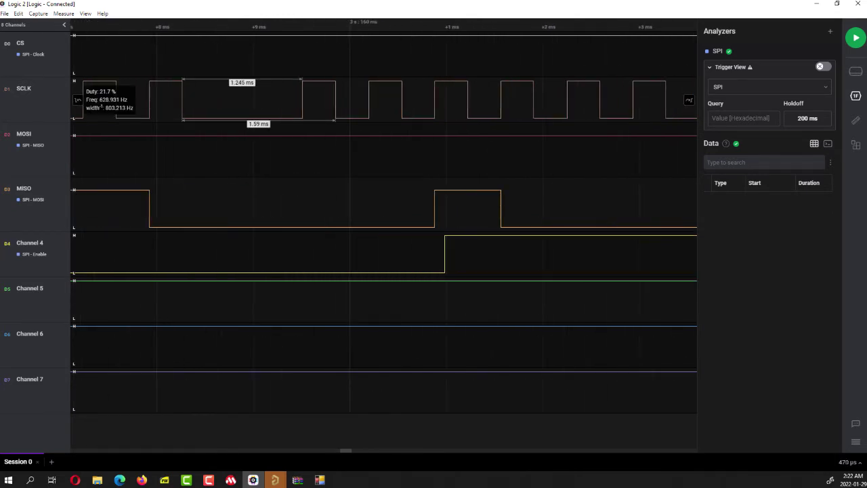
scroll(577, 54, down, 10)
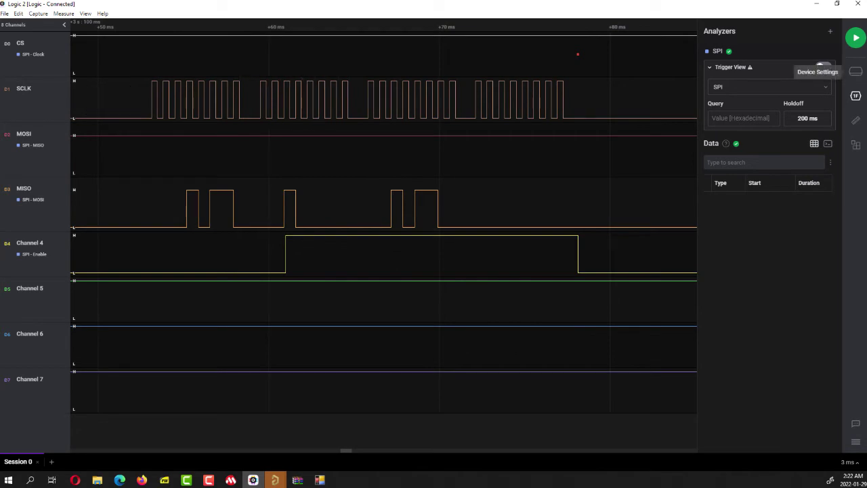
Bring the SPI Terminal window over the capture to compare its settings with the waveforms, and move it back off them.
drag(866, 101, 262, 67)
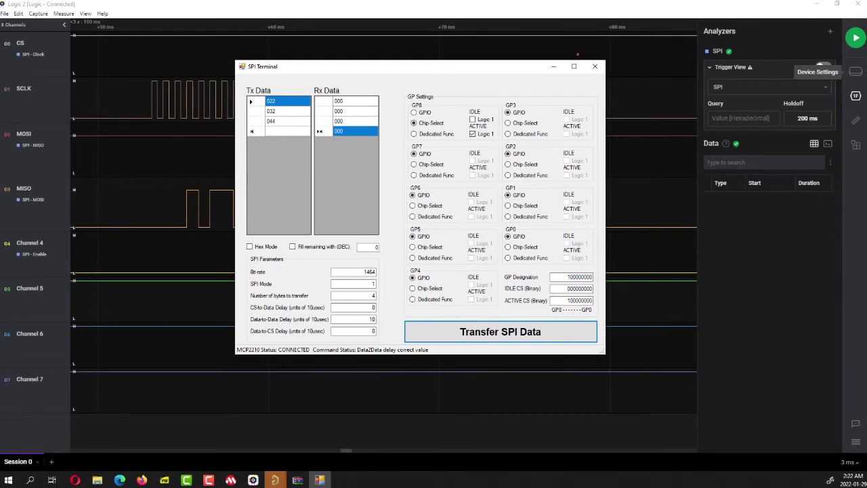
drag(262, 60, 507, 60)
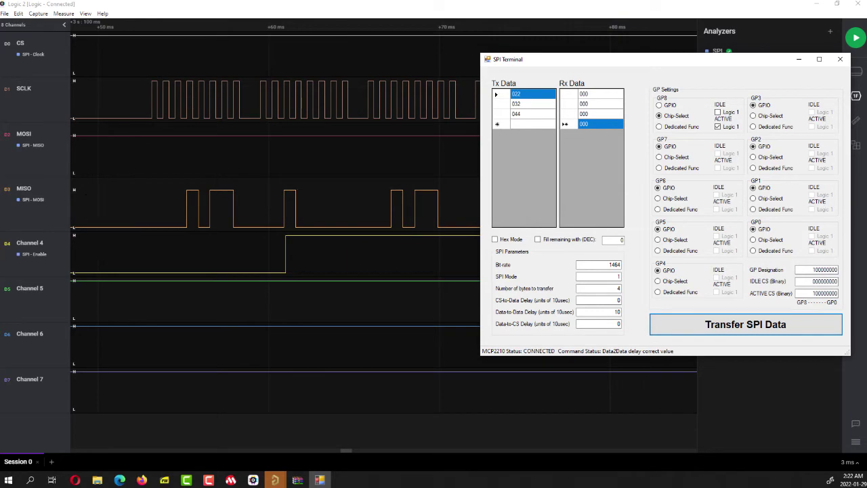
drag(576, 59, 160, 242)
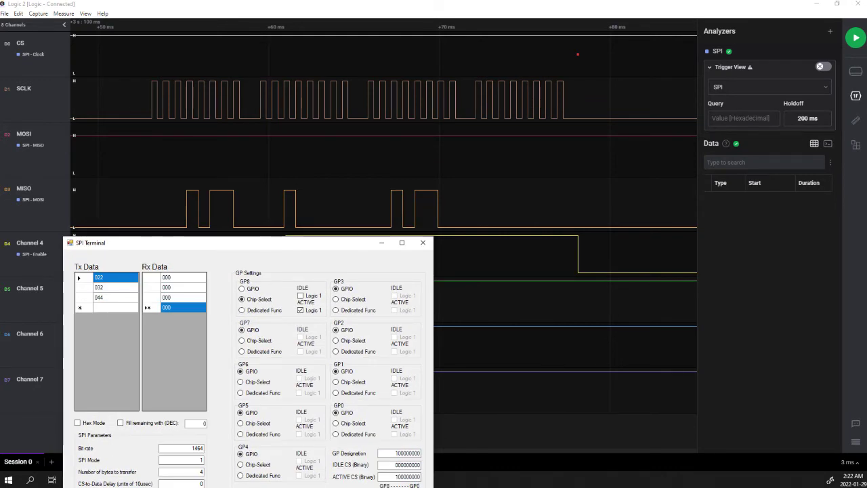
drag(101, 242, 866, 107)
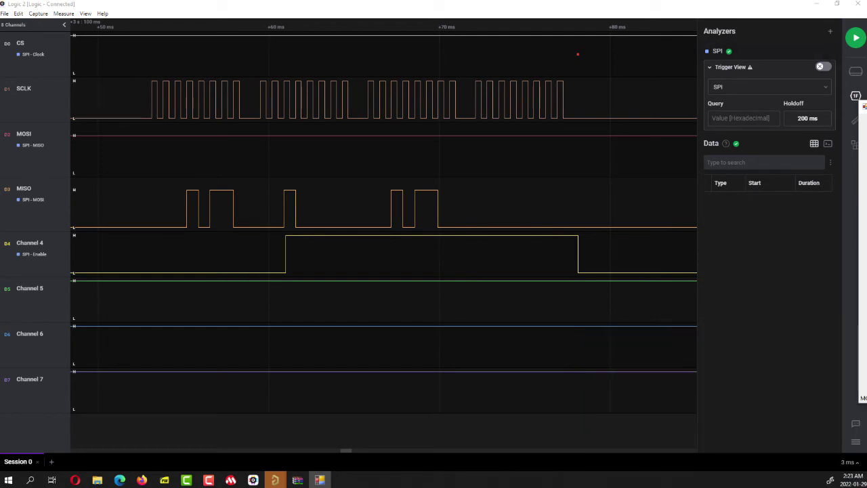
Minimize Logic 2 and review the embedded software downloads, evaluation boards and product overview on Microchip's MCP2210 page in Firefox.
click(816, 4)
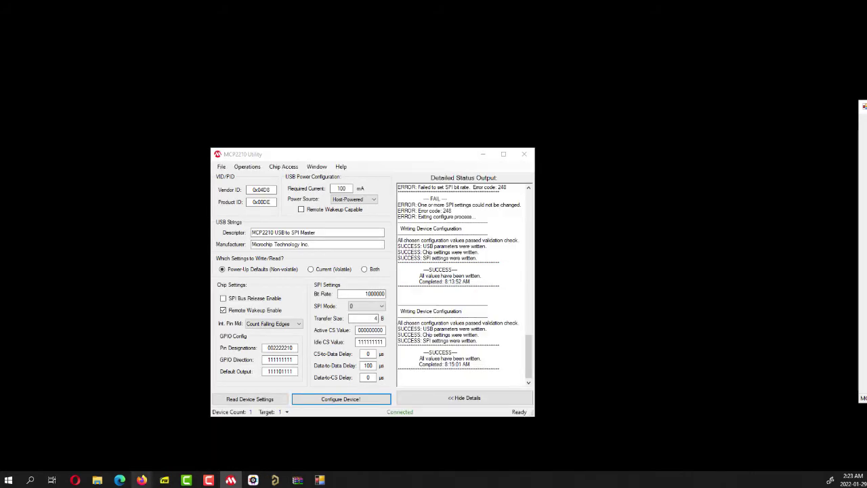
mouse_move(142, 480)
click(341, 440)
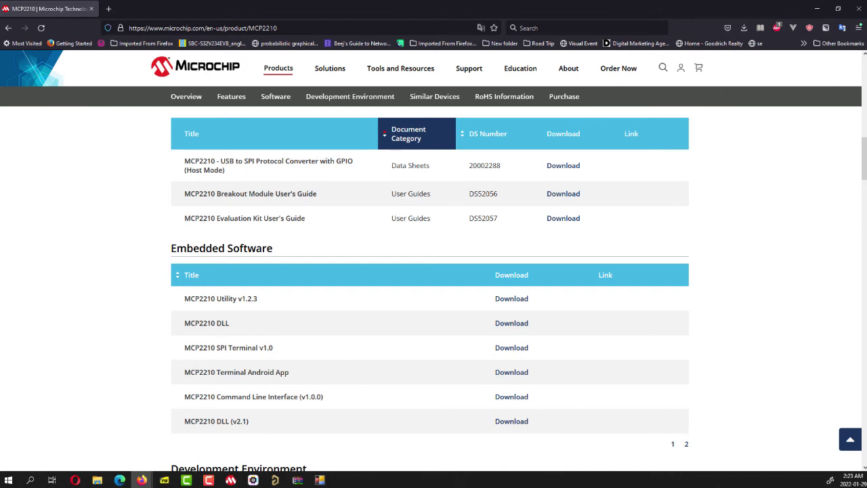
mouse_move(866, 104)
mouse_down()
mouse_move(527, 109)
mouse_move(866, 103)
mouse_up()
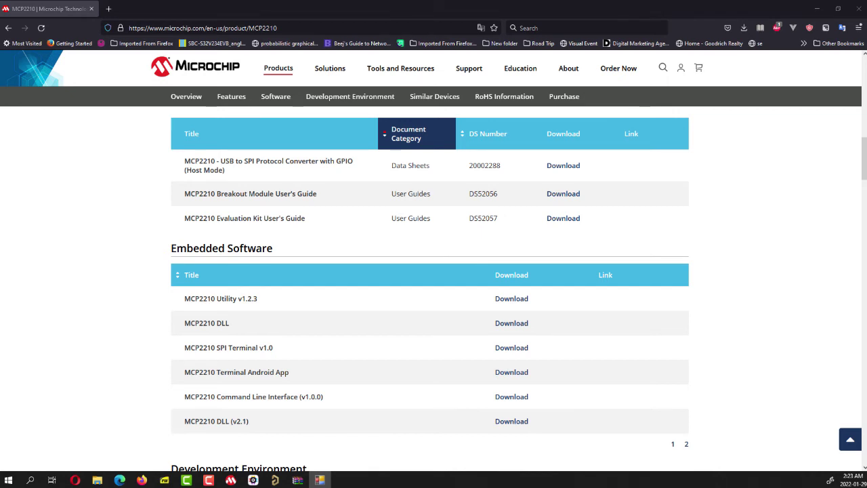
scroll(433, 284, down, 3)
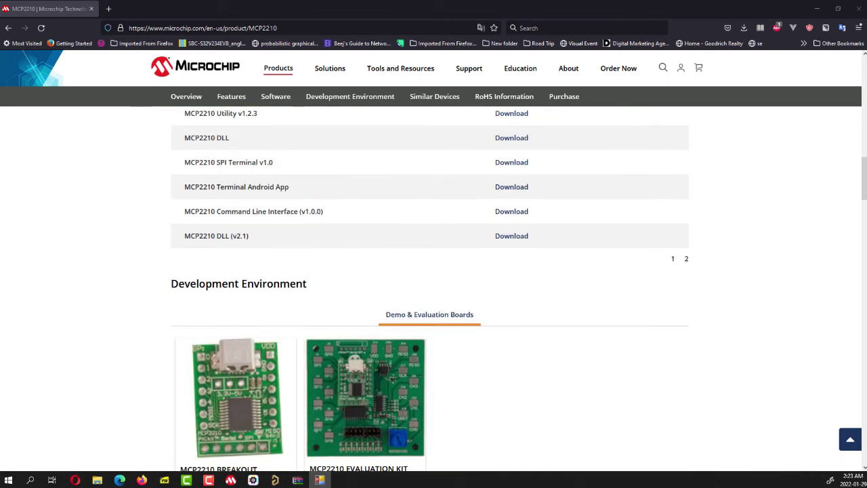
scroll(433, 284, down, 2)
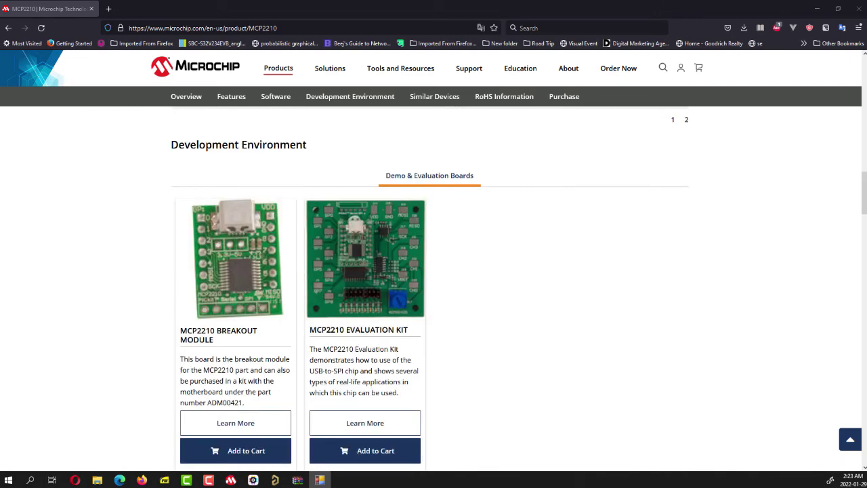
scroll(434, 284, up, 16)
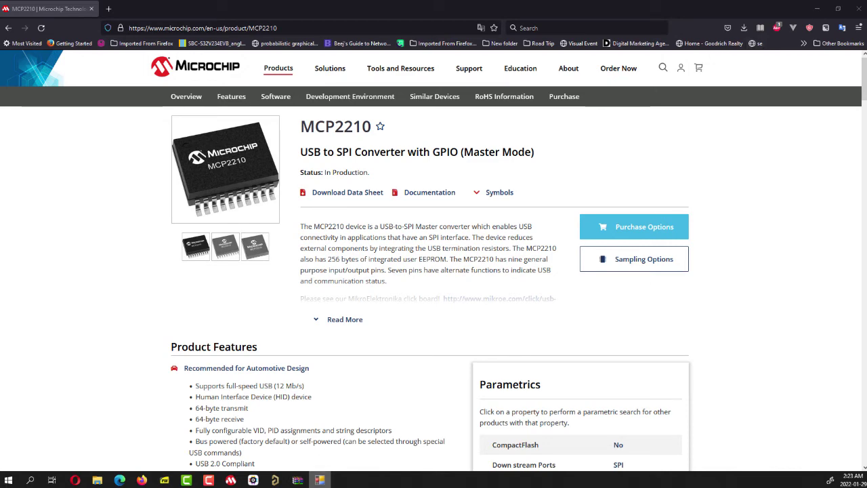
Switch to USB_TO_SPI.pdf in the PDF viewer and examine the board's 3D print, both PCB layer prints and the full schematic.
click(164, 480)
scroll(507, 253, up, 1)
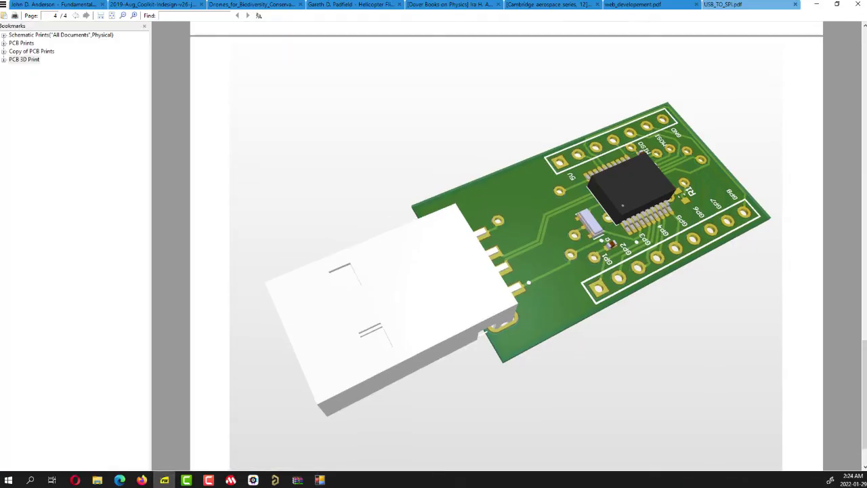
scroll(506, 246, up, 10)
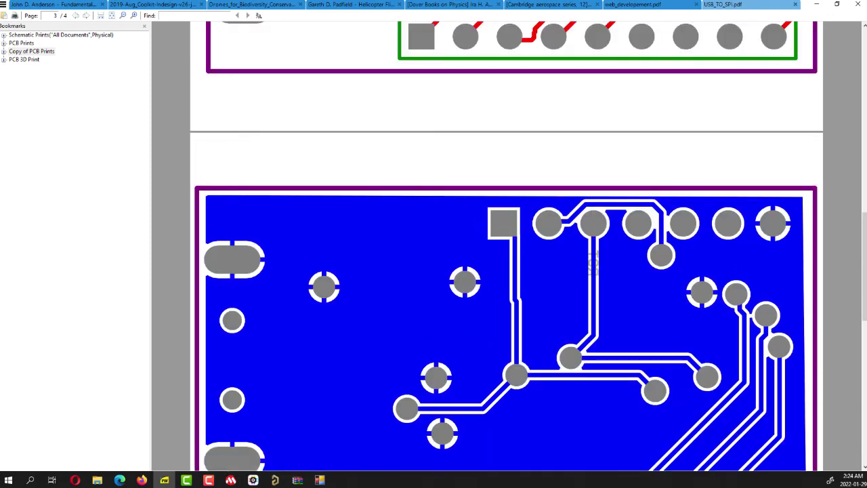
scroll(507, 246, up, 5)
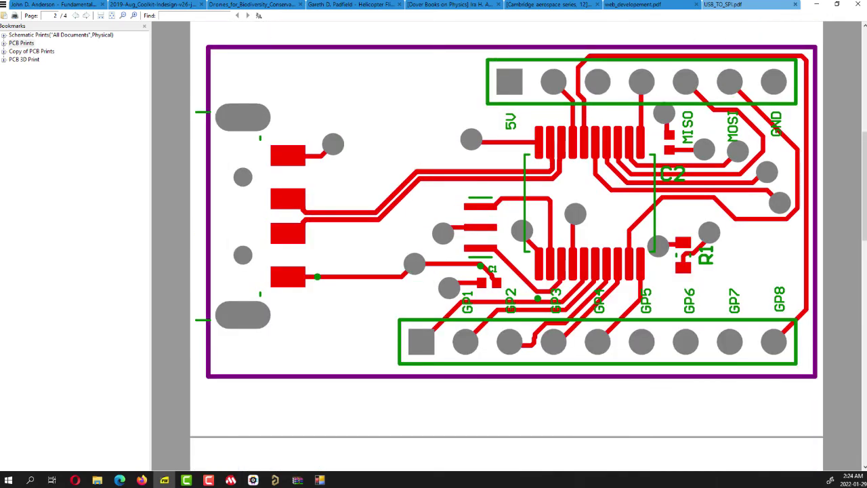
scroll(506, 246, up, 5)
scroll(507, 245, up, 3)
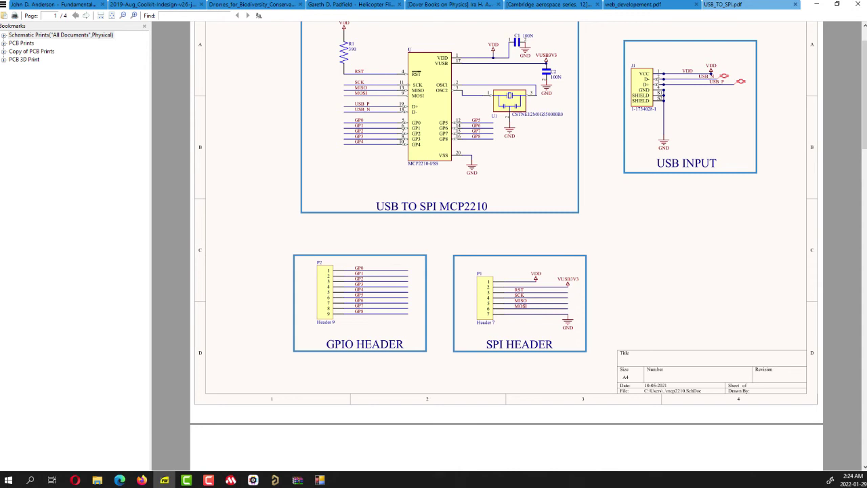
scroll(506, 237, up, 1)
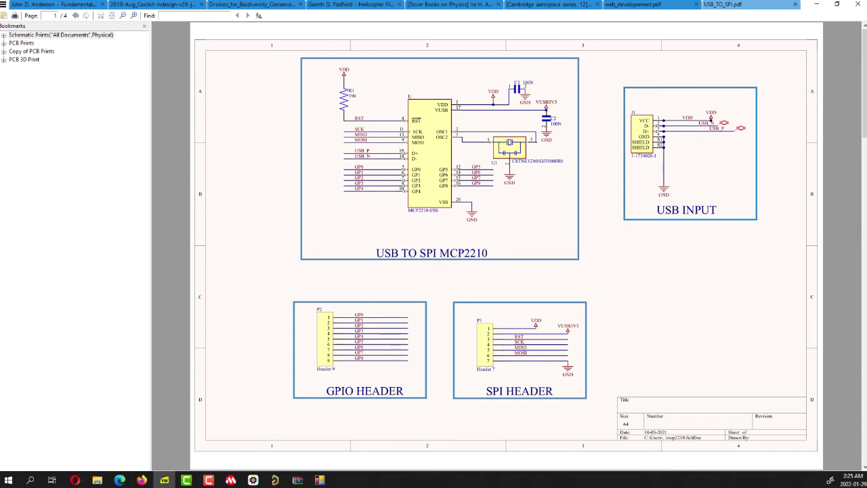
Switch back to the captured SPI waveforms in Logic 2.
click(320, 479)
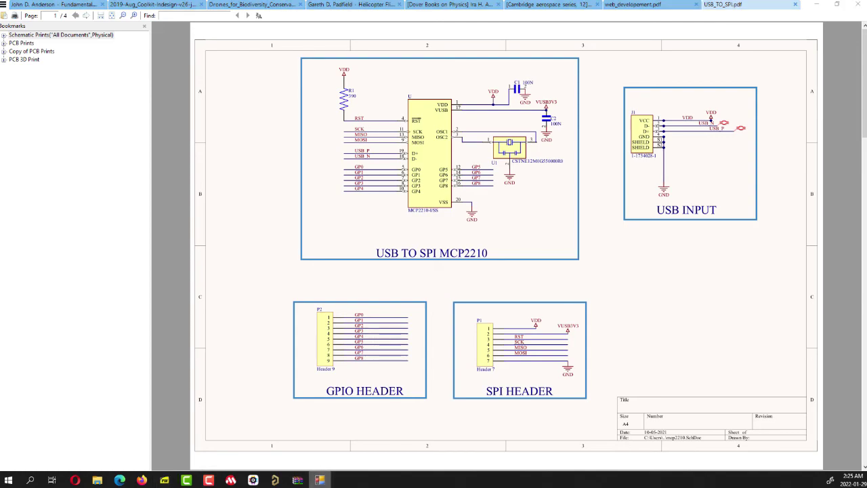
click(252, 479)
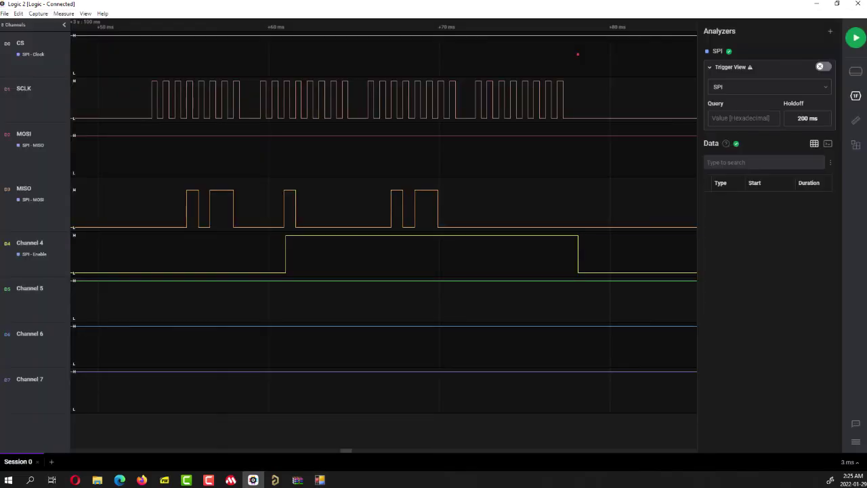